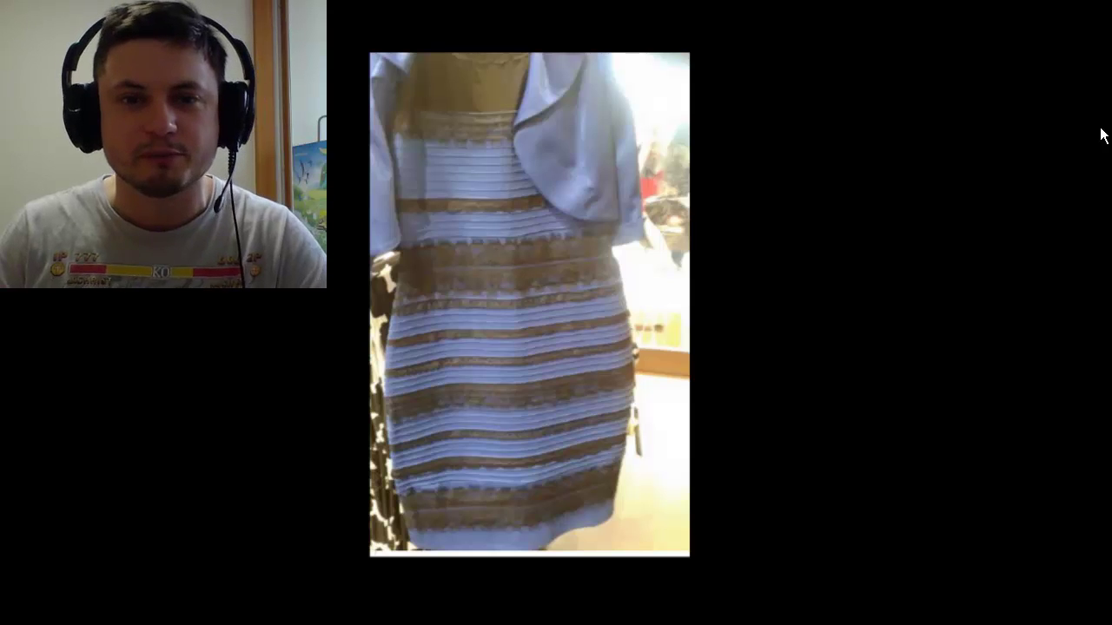
# Handwrite '75%' in cyan beside the dress photo.
pyautogui.moveTo(726, 69)
pyautogui.mouseDown()
pyautogui.moveTo(744, 104)
pyautogui.moveTo(777, 75)
pyautogui.mouseUp()
pyautogui.moveTo(789, 63); pyautogui.dragTo(800, 104)
pyautogui.moveTo(820, 95); pyautogui.dragTo(817, 97)
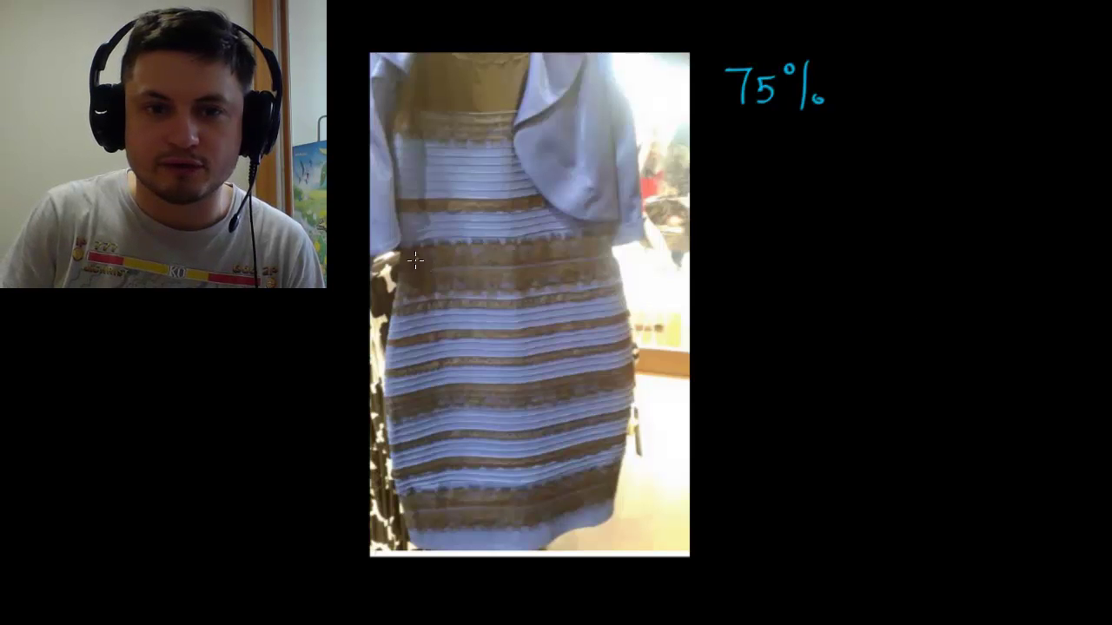
# Scribble yellow, orange and red across the dress's waist band.
pyautogui.moveTo(415, 261); pyautogui.dragTo(594, 258)
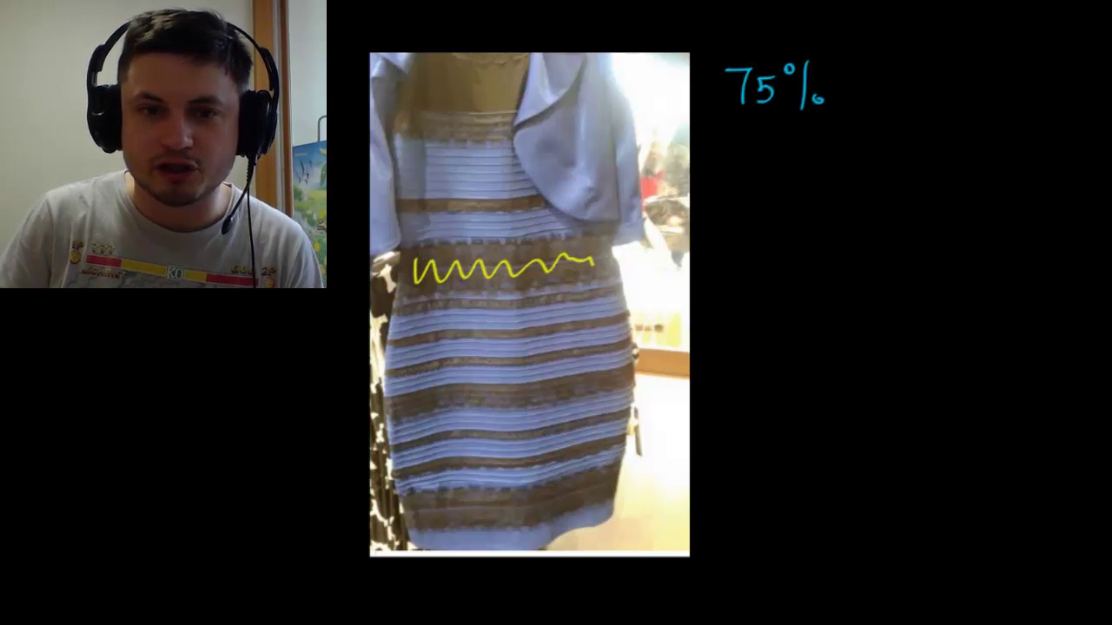
pyautogui.moveTo(415, 277); pyautogui.dragTo(594, 258)
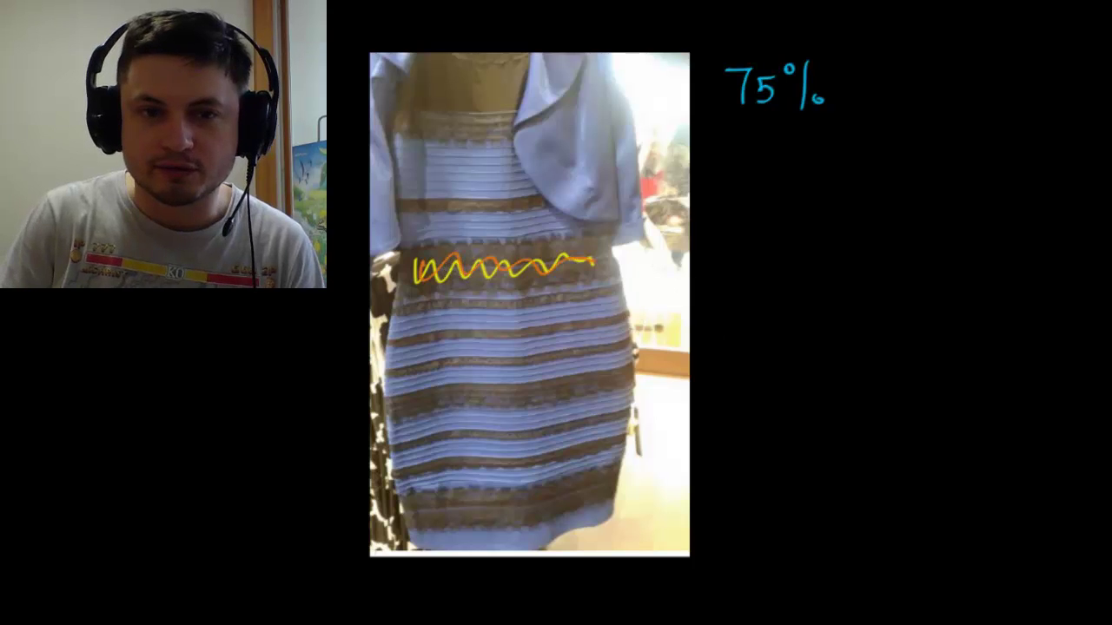
pyautogui.moveTo(418, 261); pyautogui.dragTo(601, 258)
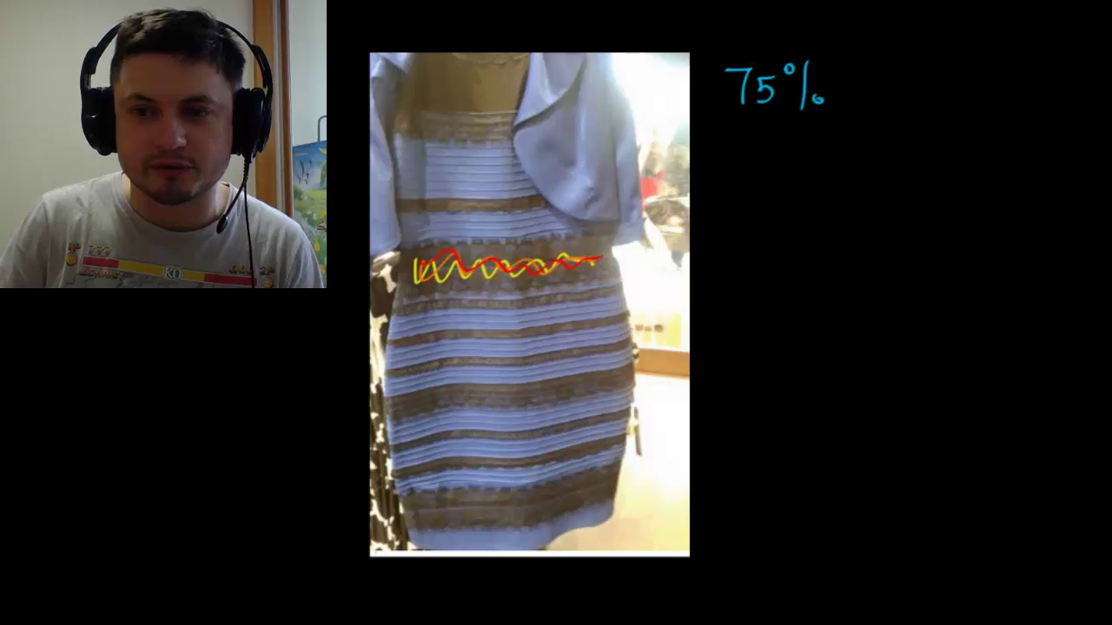
# Draw two red arrows to the dress and label them 'white' and 'golden'.
pyautogui.moveTo(625, 165)
pyautogui.mouseDown()
pyautogui.moveTo(769, 241)
pyautogui.moveTo(625, 165)
pyautogui.moveTo(652, 161)
pyautogui.mouseUp()
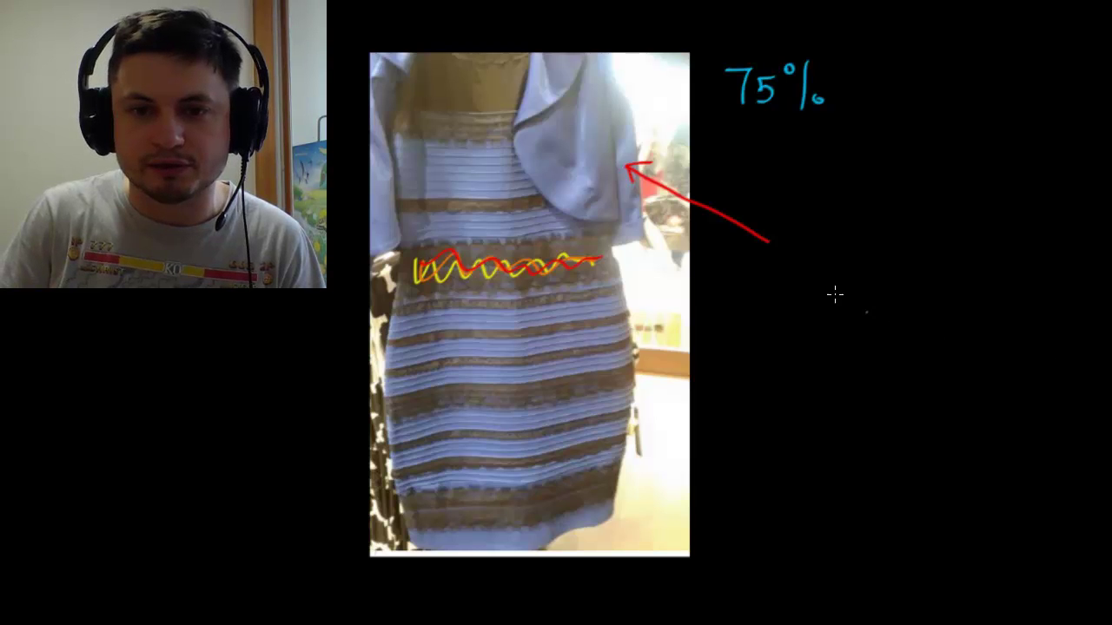
pyautogui.moveTo(784, 217); pyautogui.dragTo(836, 239)
pyautogui.moveTo(839, 206); pyautogui.dragTo(873, 232)
pyautogui.moveTo(608, 270); pyautogui.dragTo(792, 316)
pyautogui.moveTo(639, 290)
pyautogui.mouseDown()
pyautogui.moveTo(603, 267)
pyautogui.moveTo(622, 258)
pyautogui.mouseUp()
pyautogui.moveTo(847, 296); pyautogui.dragTo(834, 337)
pyautogui.moveTo(851, 299); pyautogui.dragTo(873, 310)
pyautogui.moveTo(879, 300); pyautogui.dragTo(931, 300)
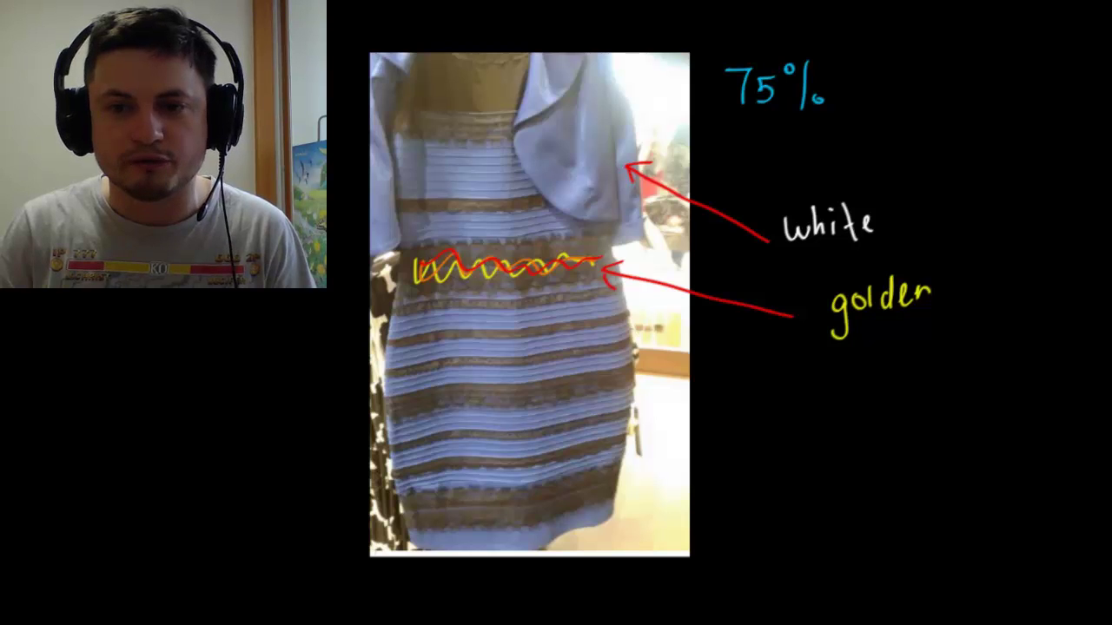
# Add '/25%' after the 75% figure.
pyautogui.moveTo(860, 65); pyautogui.dragTo(844, 104)
pyautogui.moveTo(870, 71); pyautogui.dragTo(891, 96)
pyautogui.moveTo(910, 68); pyautogui.dragTo(895, 94)
pyautogui.moveTo(940, 63); pyautogui.dragTo(920, 98)
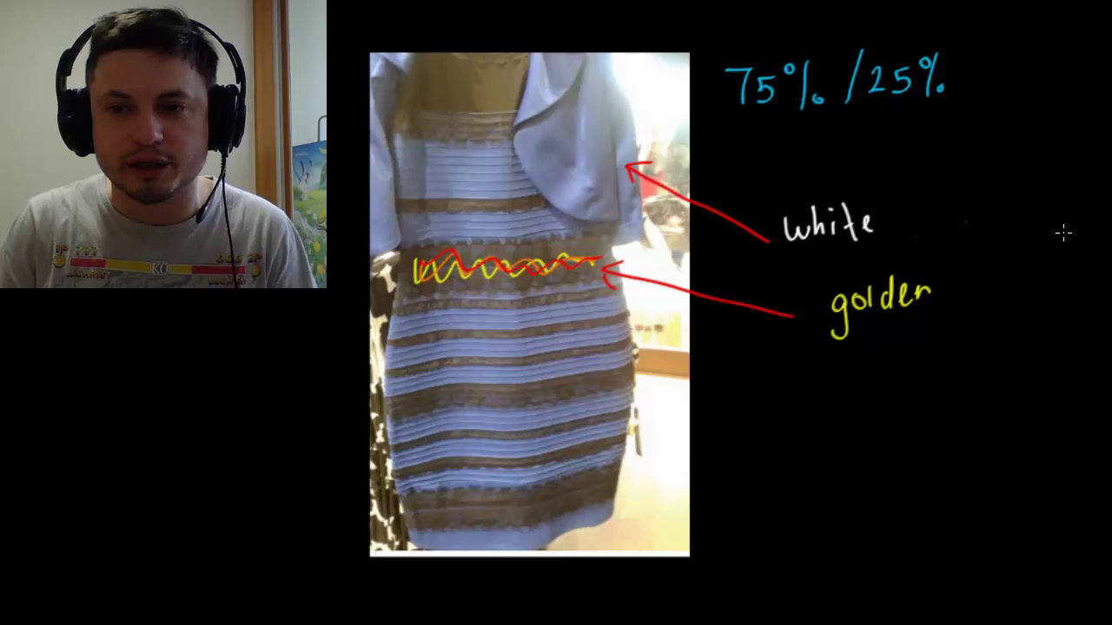
# Write the alternatives 'blue' and 'black' after 'white' and 'golden'.
pyautogui.moveTo(894, 193)
pyautogui.mouseDown()
pyautogui.moveTo(891, 233)
pyautogui.moveTo(927, 226)
pyautogui.moveTo(968, 195)
pyautogui.moveTo(981, 200)
pyautogui.mouseUp()
pyautogui.moveTo(953, 265); pyautogui.dragTo(950, 308)
pyautogui.moveTo(974, 269)
pyautogui.mouseDown()
pyautogui.moveTo(975, 301)
pyautogui.moveTo(999, 304)
pyautogui.mouseUp()
pyautogui.moveTo(1016, 286); pyautogui.dragTo(1025, 303)
pyautogui.moveTo(1039, 283); pyautogui.dragTo(1024, 287)
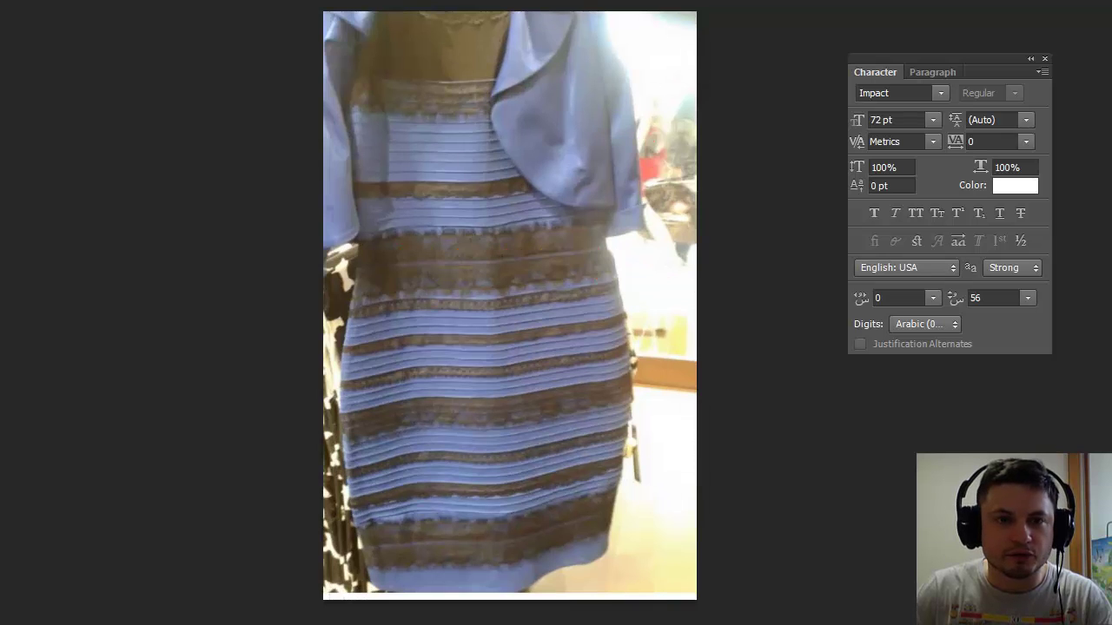
# Apply Auto Contrast to the dress photo.
pyautogui.hotkey('alt', 'i')
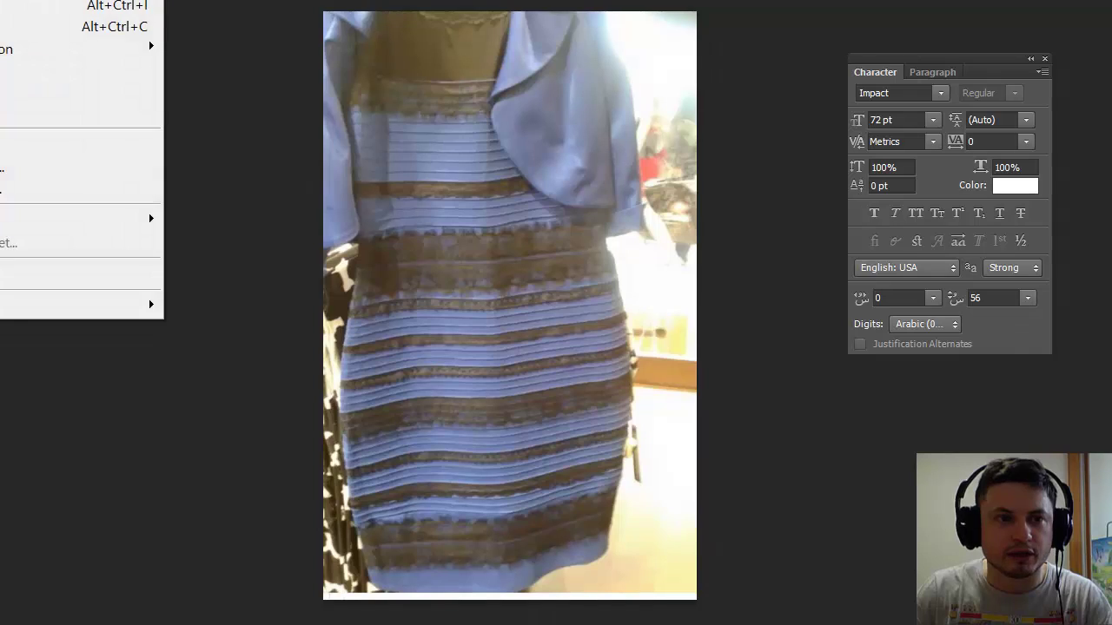
pyautogui.hotkey('ctrl', 'shift', 'l')
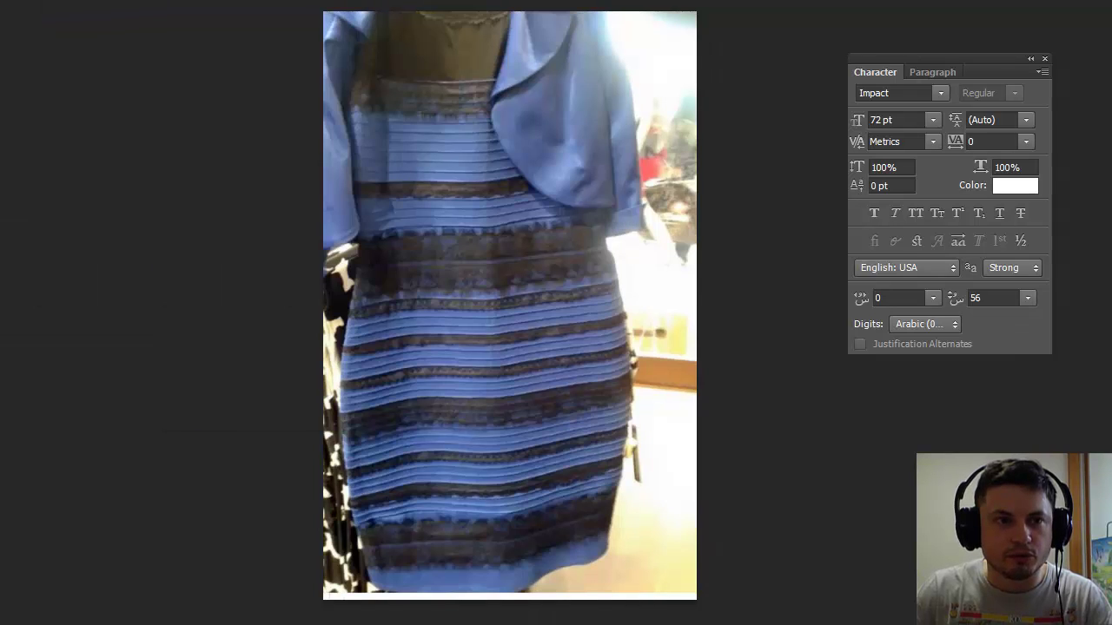
pyautogui.hotkey('alt', 'i')
pyautogui.press('Escape')
# Apply Brightness/Contrast with Brightness -5 and Contrast 54.
pyautogui.hotkey('alt', 'i')
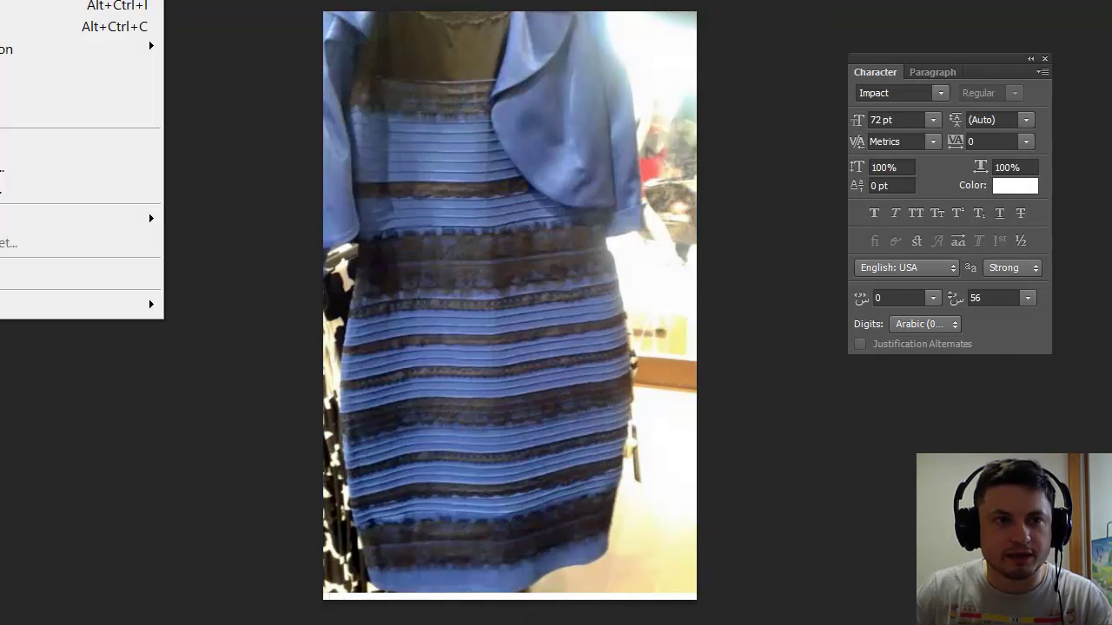
pyautogui.press('j')
pyautogui.press('b')
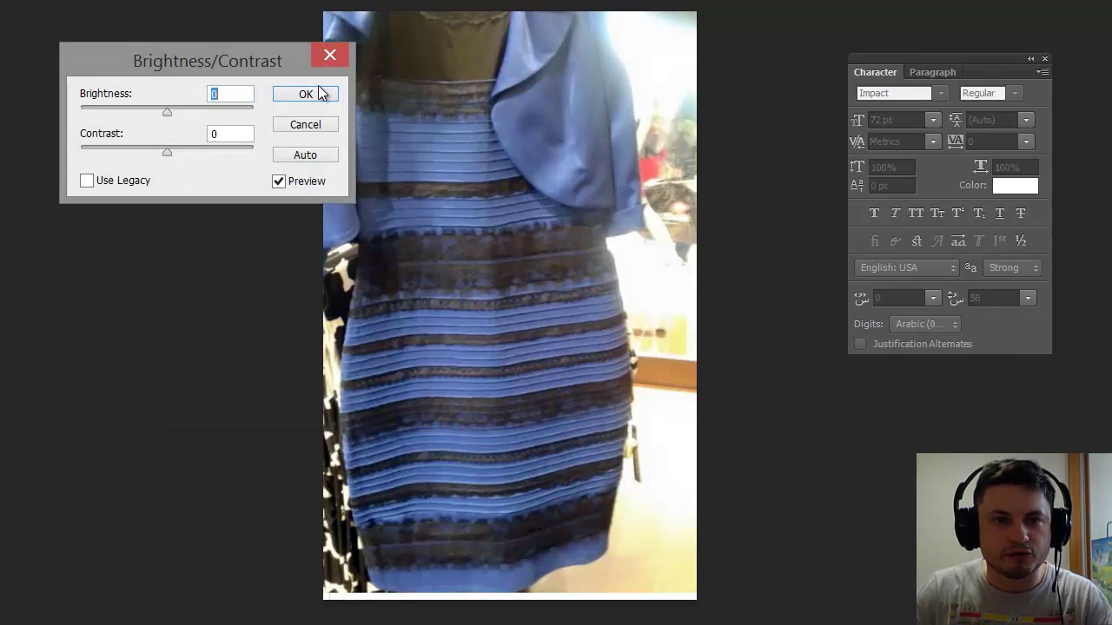
pyautogui.moveTo(249, 58); pyautogui.dragTo(194, 85)
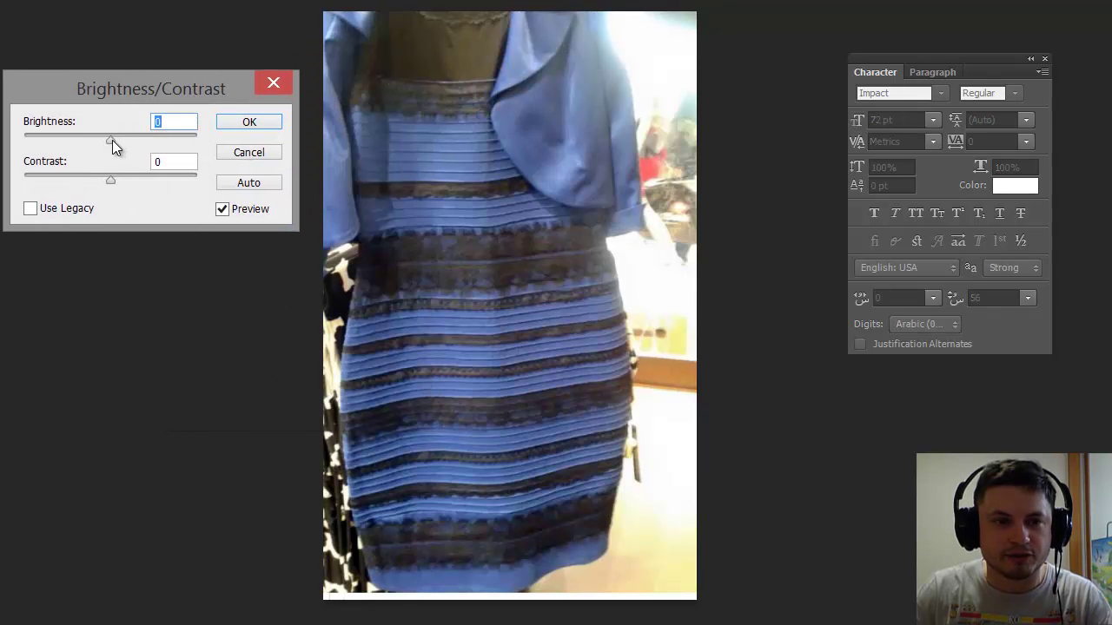
pyautogui.moveTo(112, 140); pyautogui.dragTo(121, 143)
pyautogui.moveTo(119, 183); pyautogui.dragTo(121, 181)
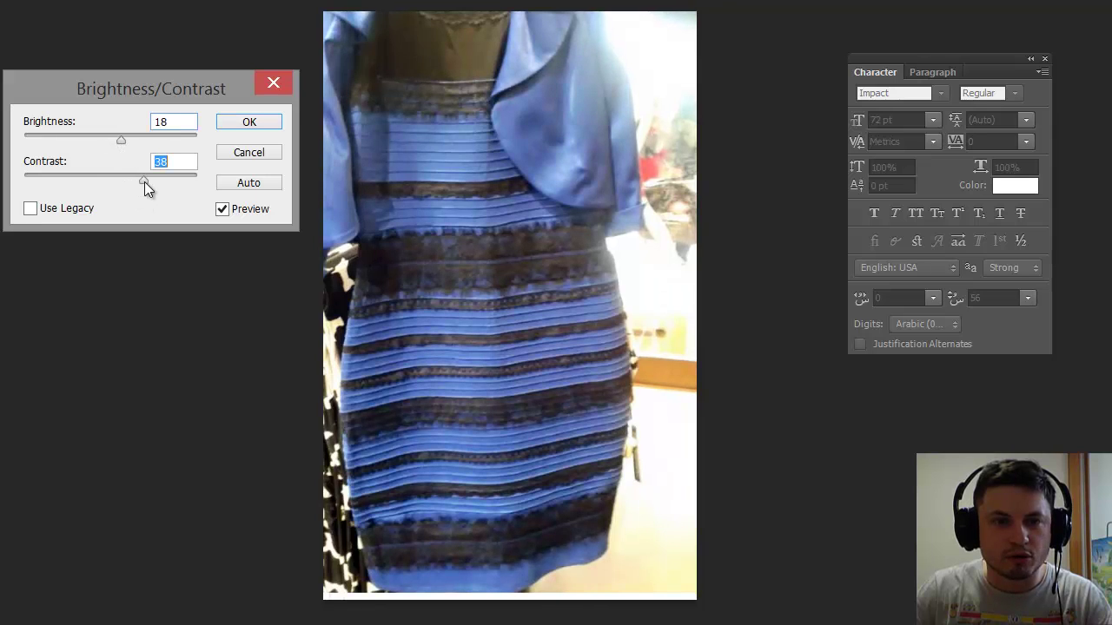
pyautogui.moveTo(125, 135)
pyautogui.mouseDown()
pyautogui.moveTo(100, 139)
pyautogui.moveTo(109, 141)
pyautogui.mouseUp()
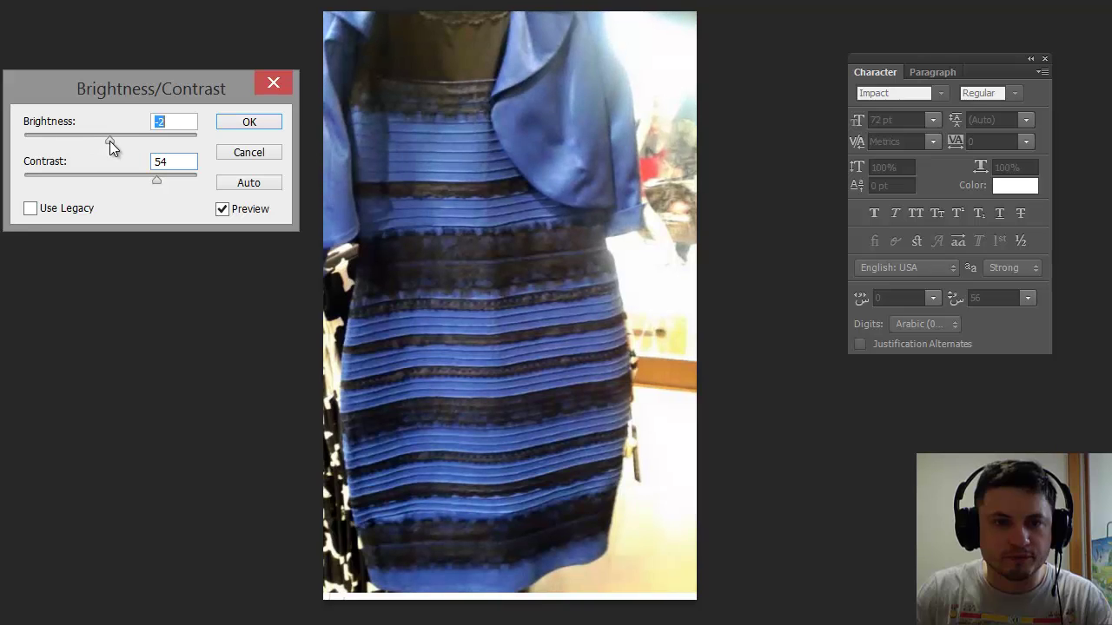
pyautogui.click(249, 121)
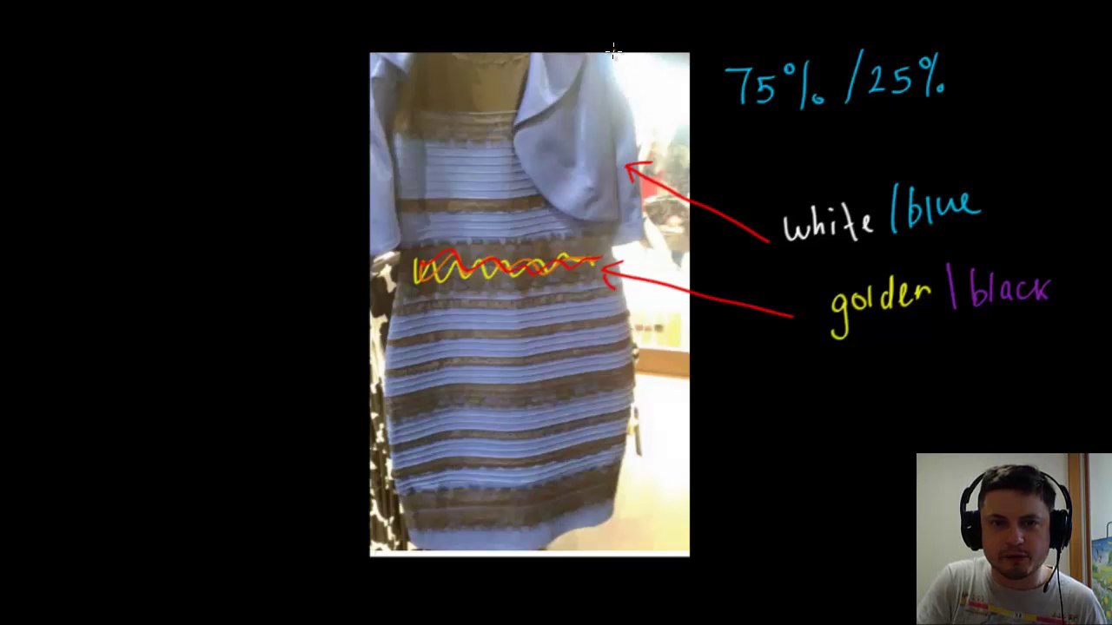
# Draw orange freehand lines down the dress's right and left edges.
pyautogui.moveTo(632, 113); pyautogui.dragTo(642, 174)
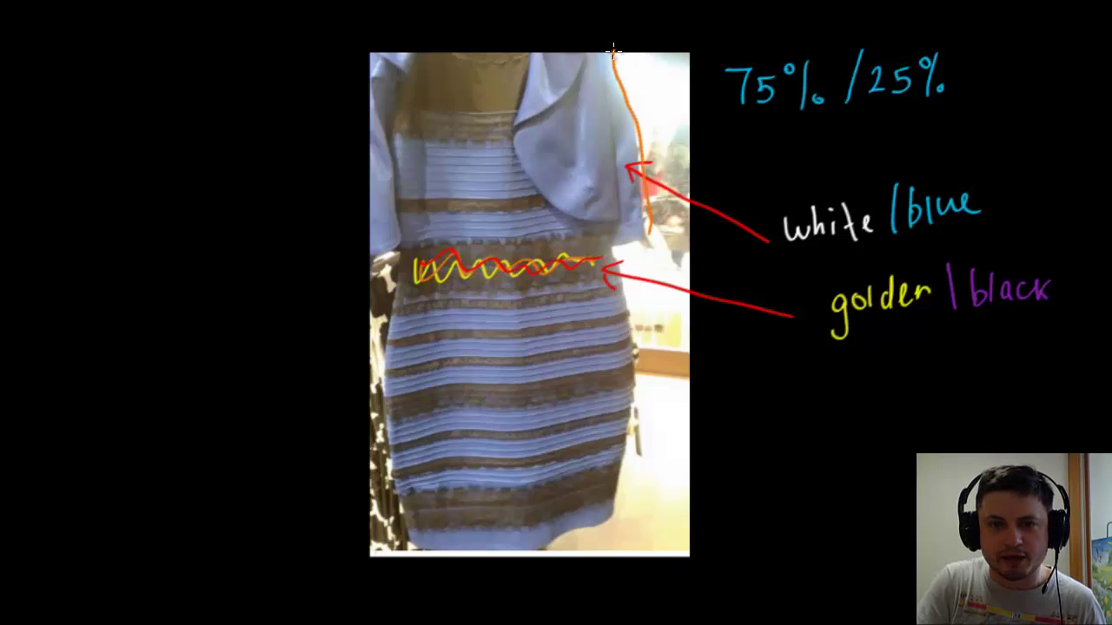
pyautogui.moveTo(618, 245)
pyautogui.mouseDown()
pyautogui.moveTo(634, 401)
pyautogui.moveTo(618, 527)
pyautogui.mouseUp()
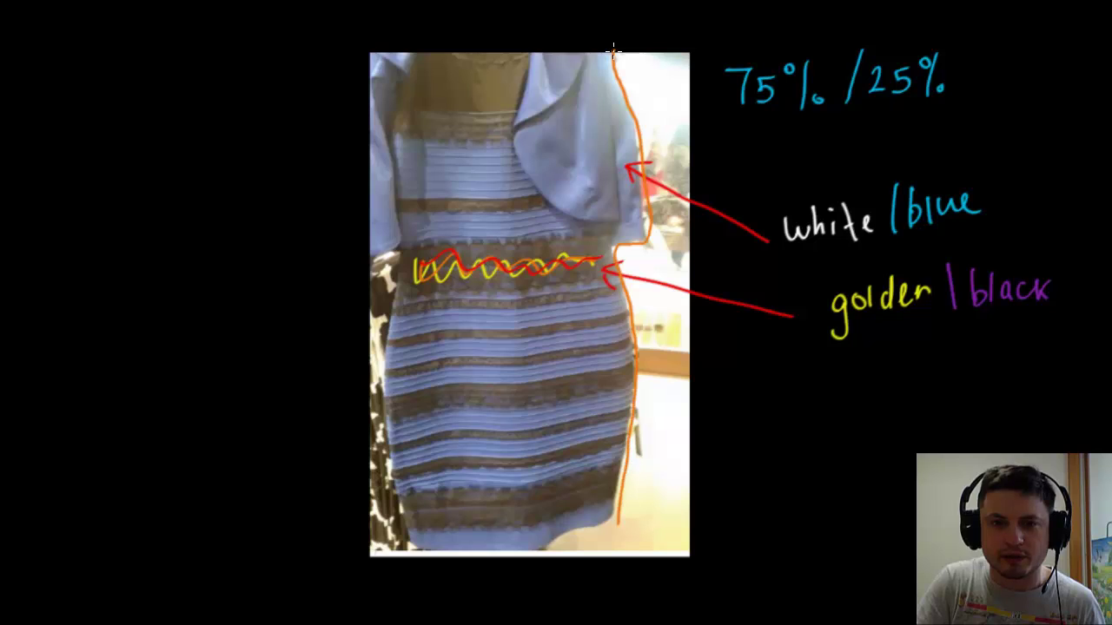
pyautogui.moveTo(638, 54)
pyautogui.mouseDown()
pyautogui.moveTo(669, 153)
pyautogui.moveTo(667, 439)
pyautogui.moveTo(653, 552)
pyautogui.mouseUp()
pyautogui.moveTo(383, 323); pyautogui.dragTo(389, 552)
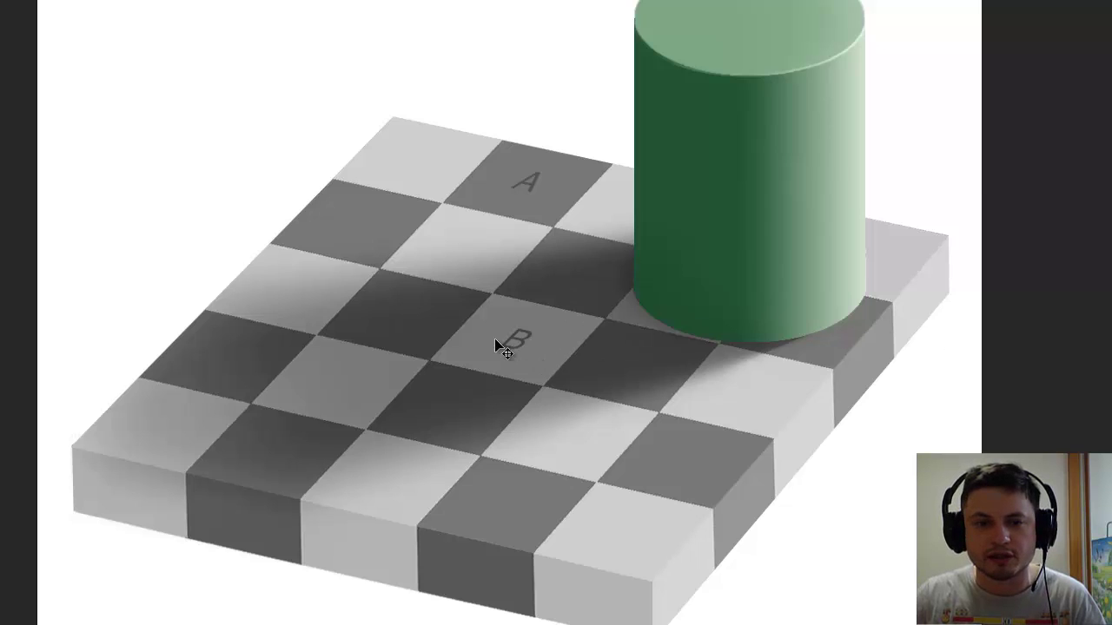
# Alt-drag a copy of square B up beside square A to compare shades.
pyautogui.moveTo(532, 350); pyautogui.dragTo(580, 128)
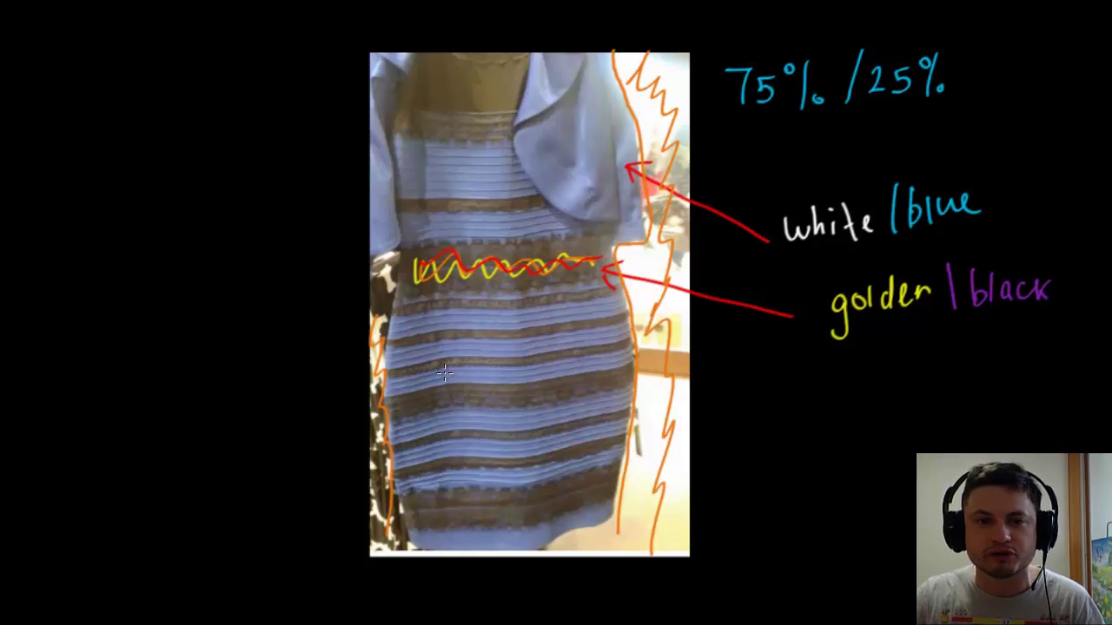
# Close the annotation overlay to reveal the plain dress photo.
pyautogui.press('Escape')
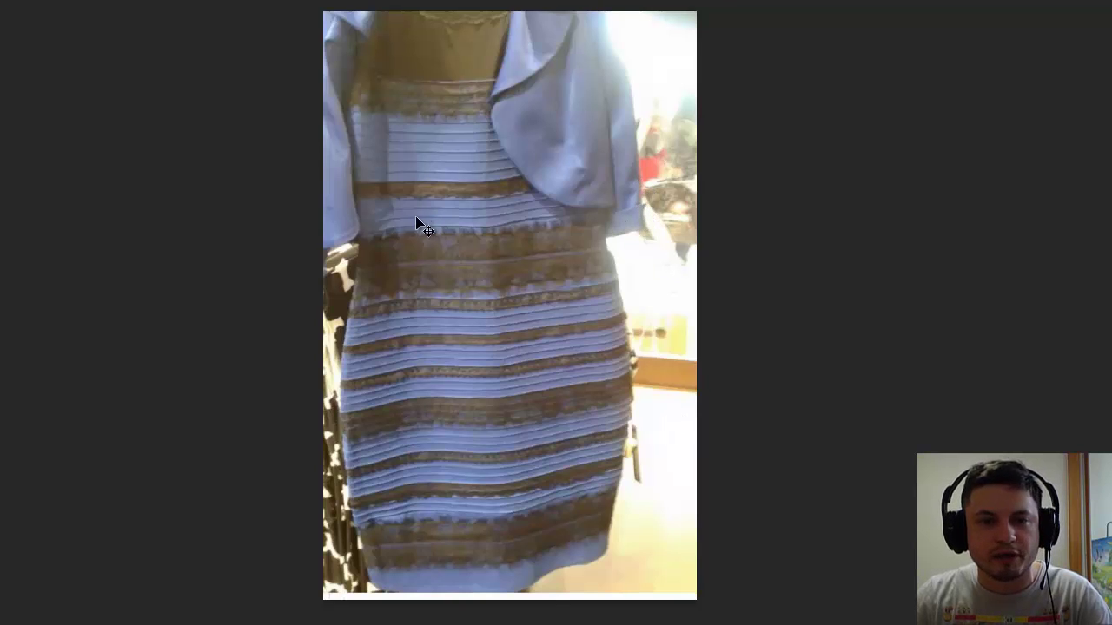
# In Hue/Saturation, raise the Reds saturation to +100.
pyautogui.hotkey('alt', 'i')
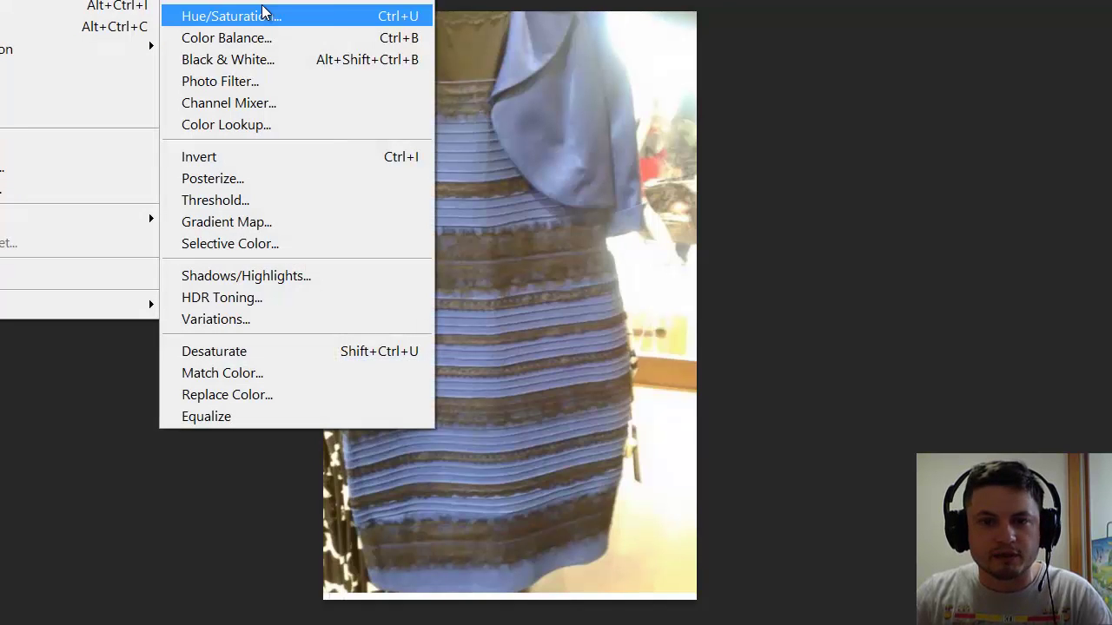
pyautogui.click(263, 13)
pyautogui.moveTo(854, 172); pyautogui.dragTo(870, 174)
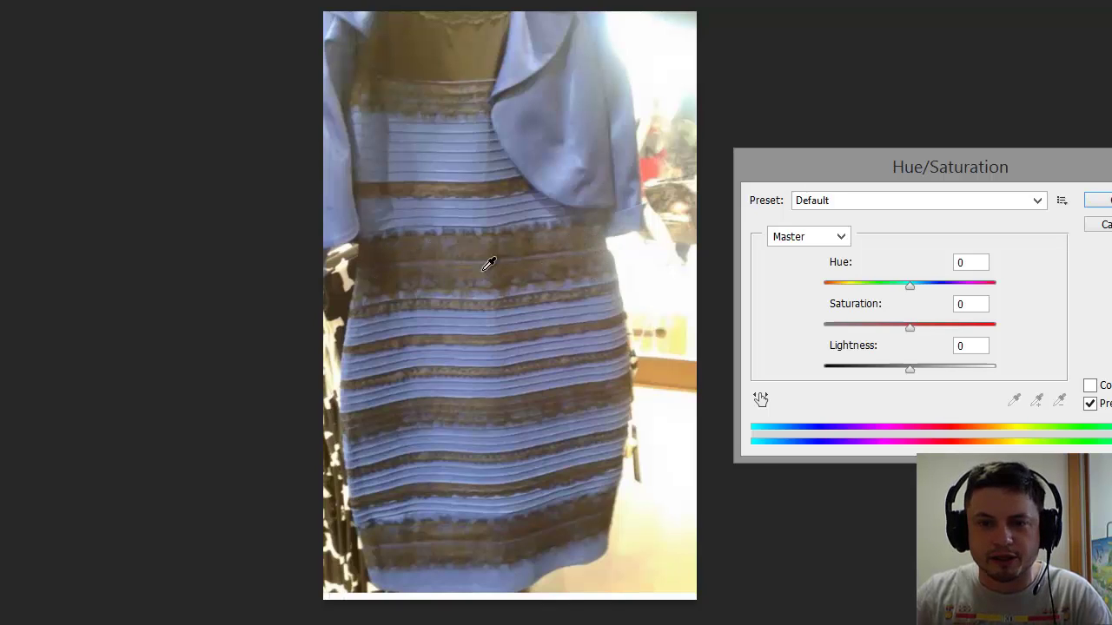
pyautogui.click(804, 237)
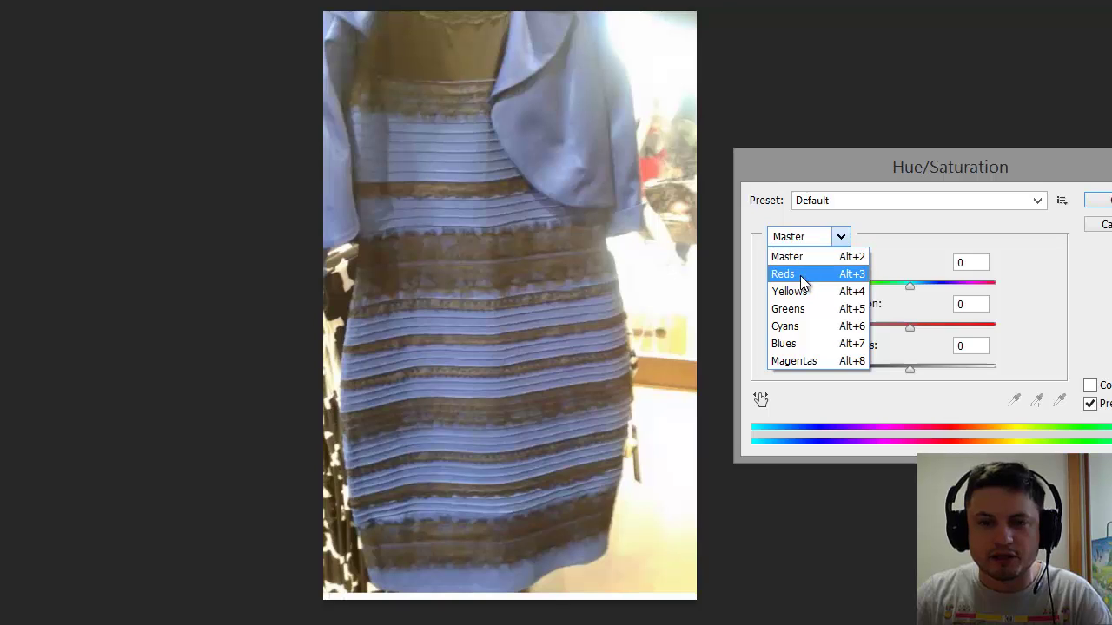
pyautogui.click(800, 274)
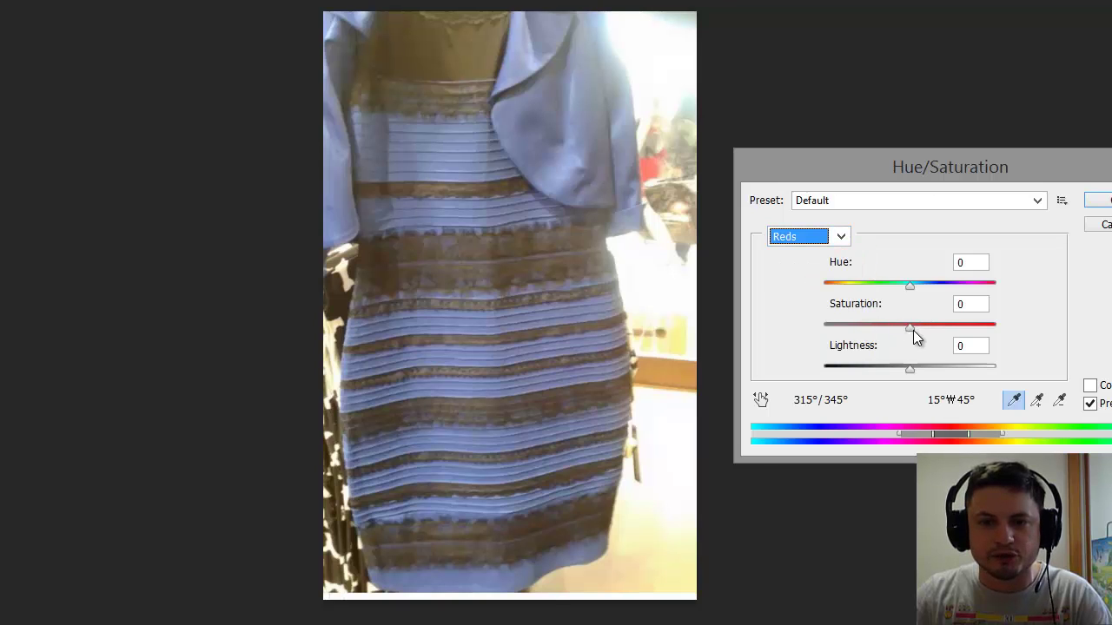
pyautogui.moveTo(913, 330); pyautogui.dragTo(1004, 332)
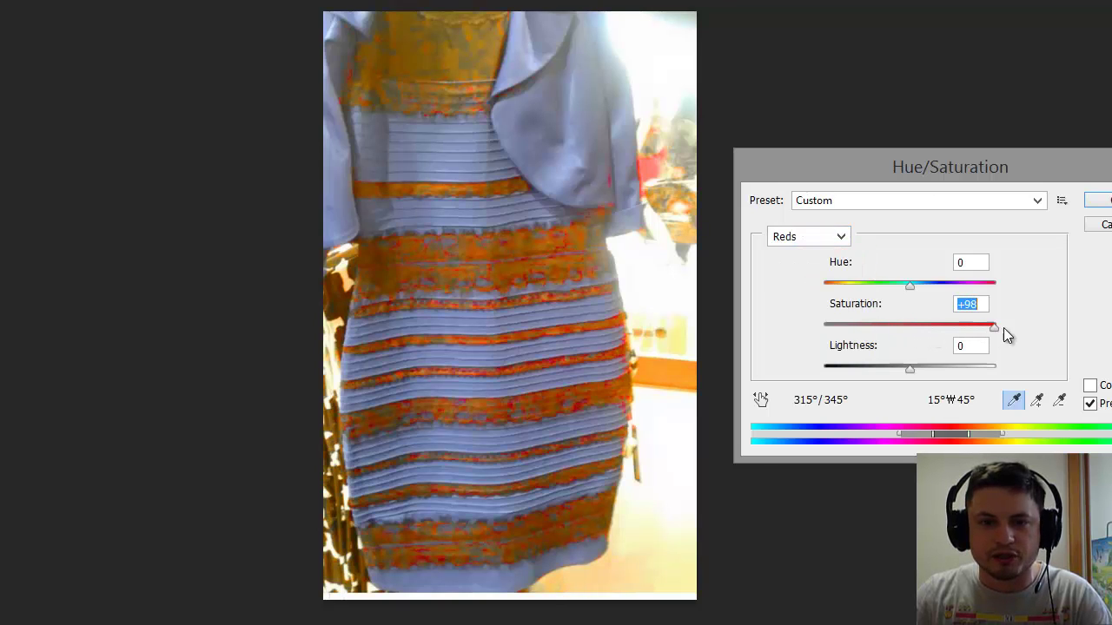
# Raise the Yellows saturation to +100 and apply the adjustment.
pyautogui.click(816, 238)
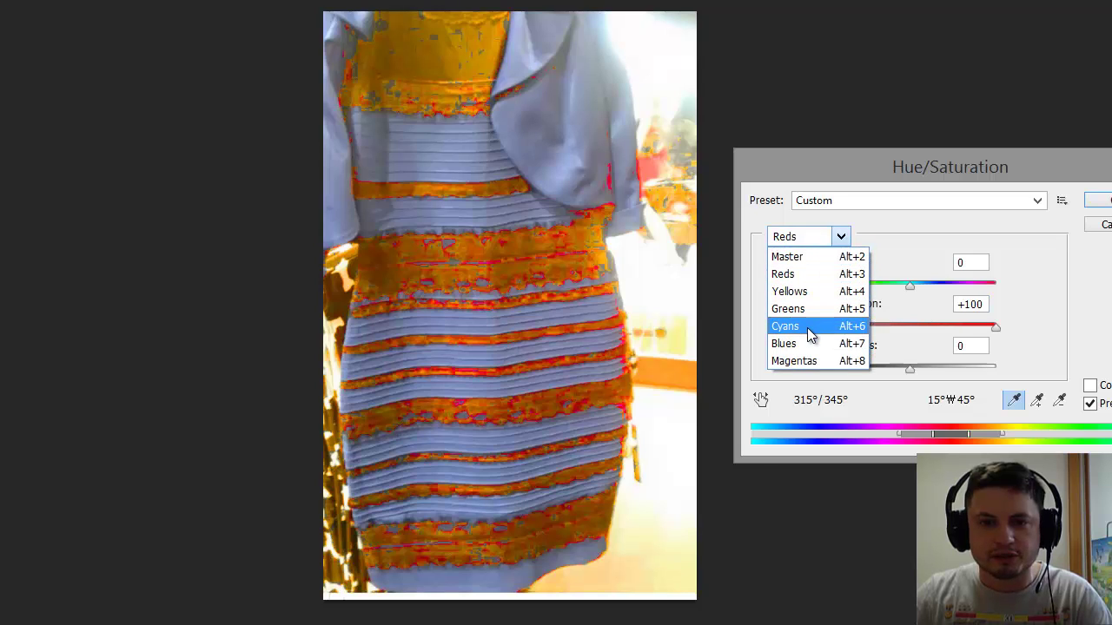
pyautogui.click(808, 292)
pyautogui.moveTo(909, 327); pyautogui.dragTo(1021, 323)
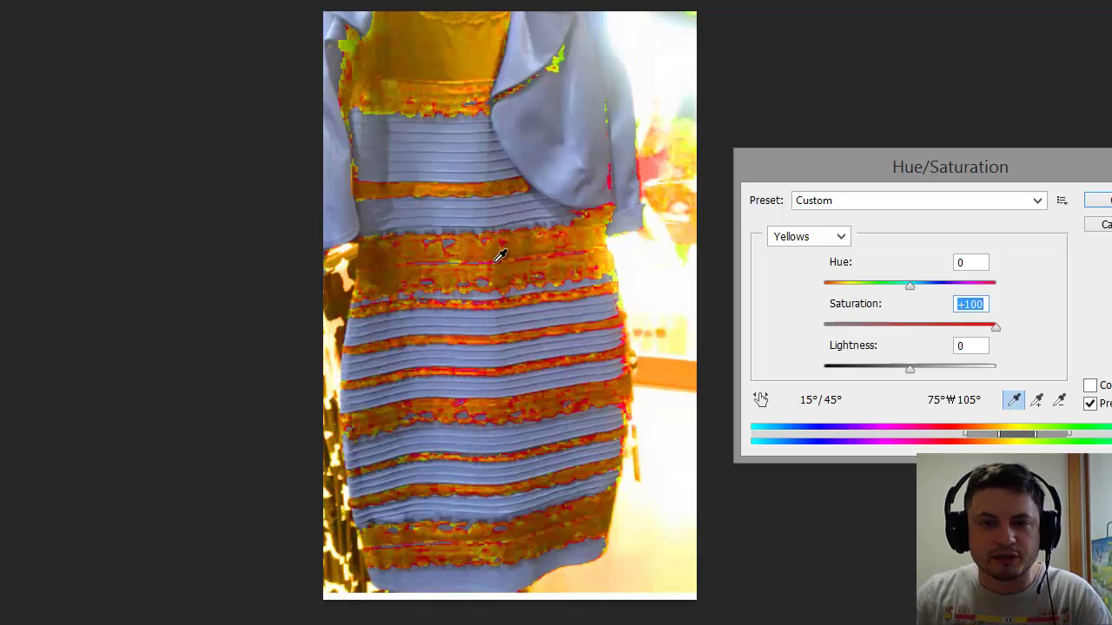
pyautogui.moveTo(821, 169); pyautogui.dragTo(798, 174)
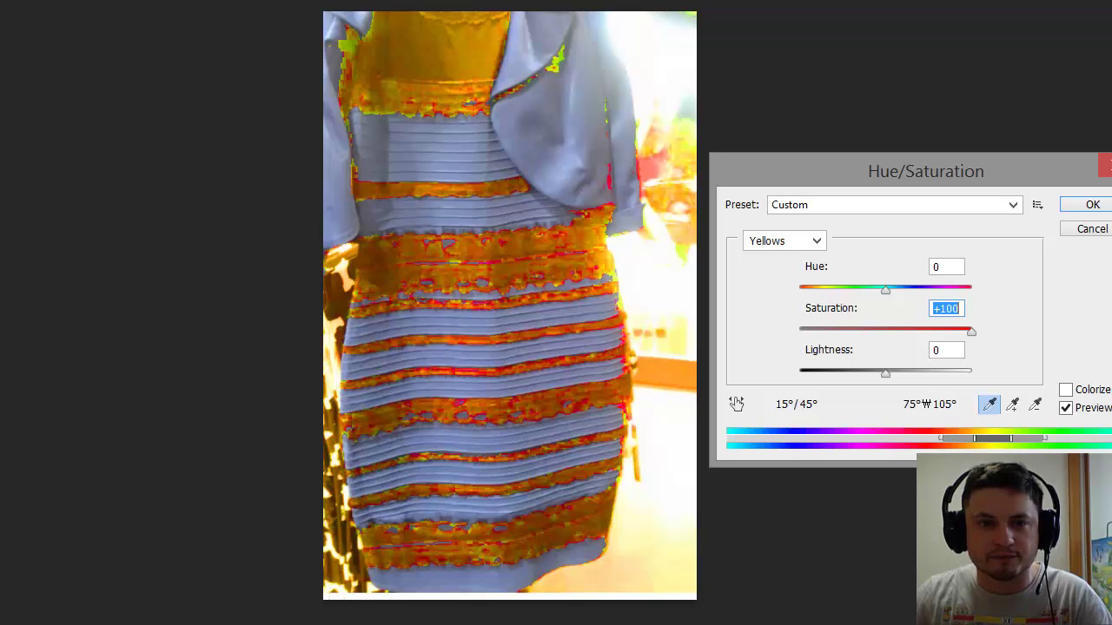
pyautogui.press('Return')
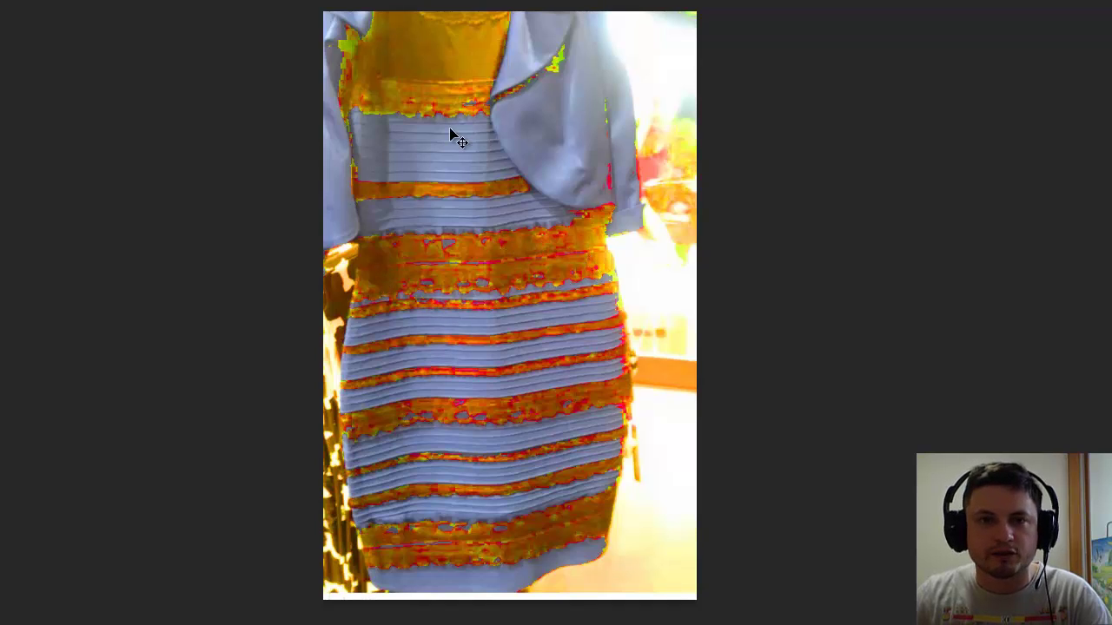
# Undo the Hue/Saturation adjustment to restore the original dress colours.
pyautogui.press('Left')
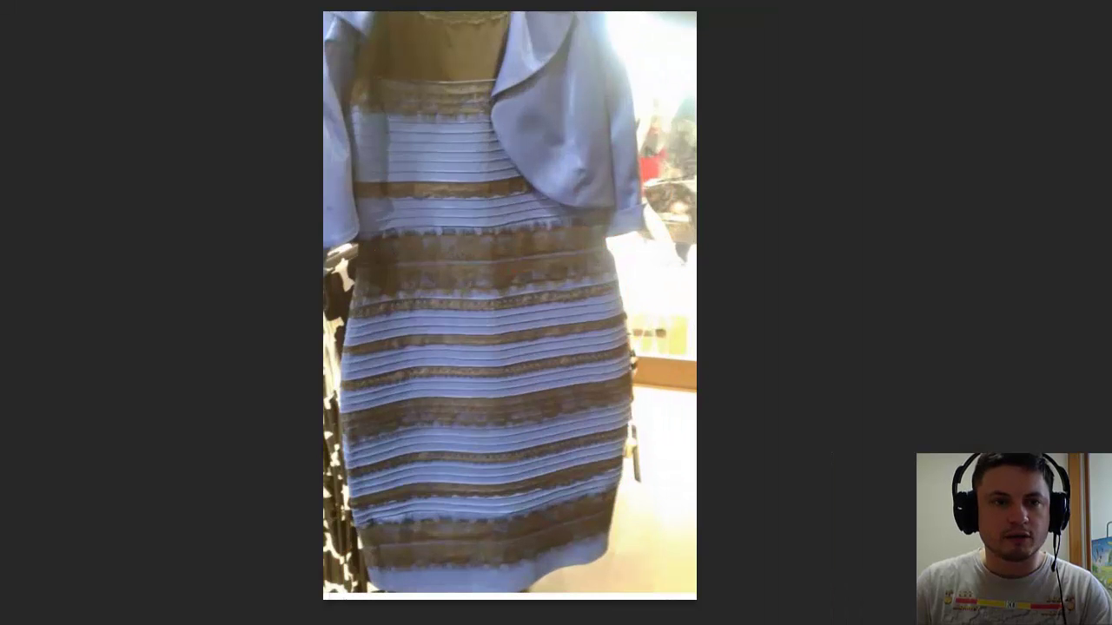
pyautogui.hotkey('alt', 'i')
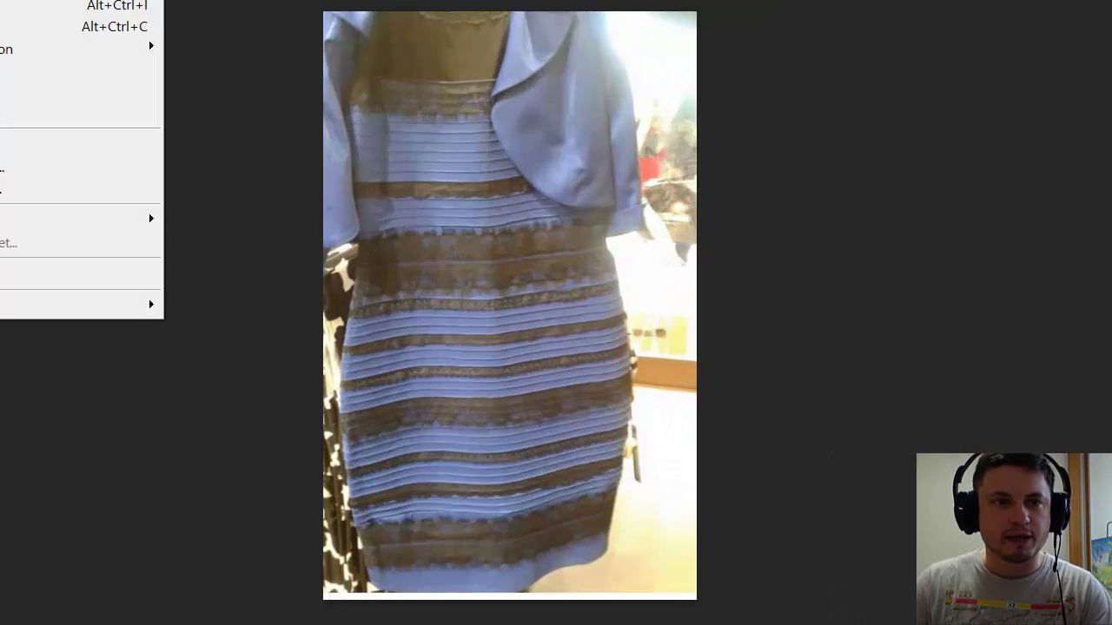
pyautogui.click(276, 157)
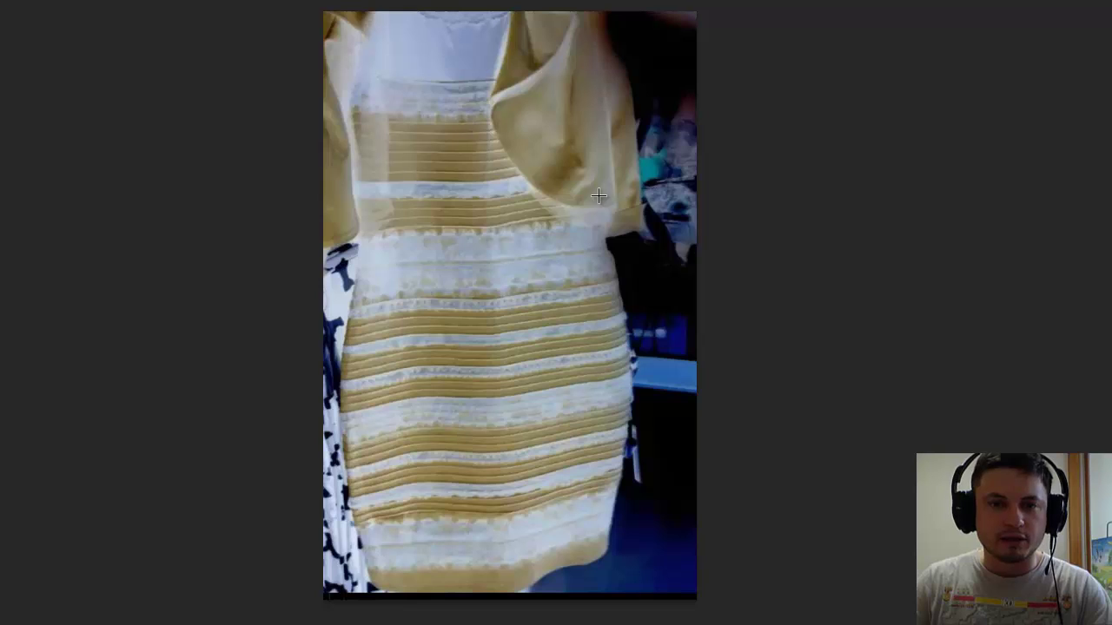
pyautogui.hotkey('ctrl', 'z')
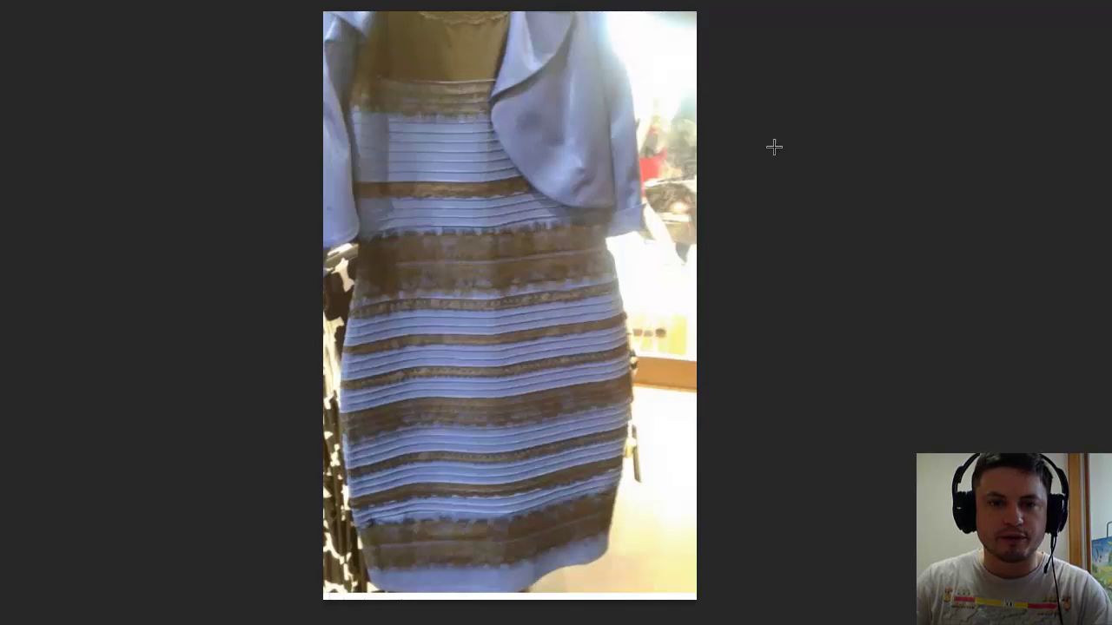